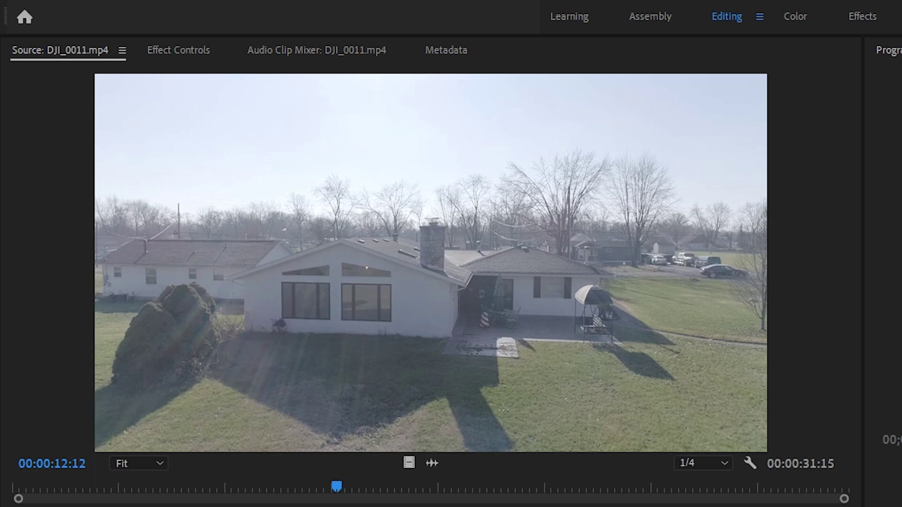
Play the DJI_0011.mp4 drone clip in the Source monitor from its first frame
drag(335, 491, 30, 505)
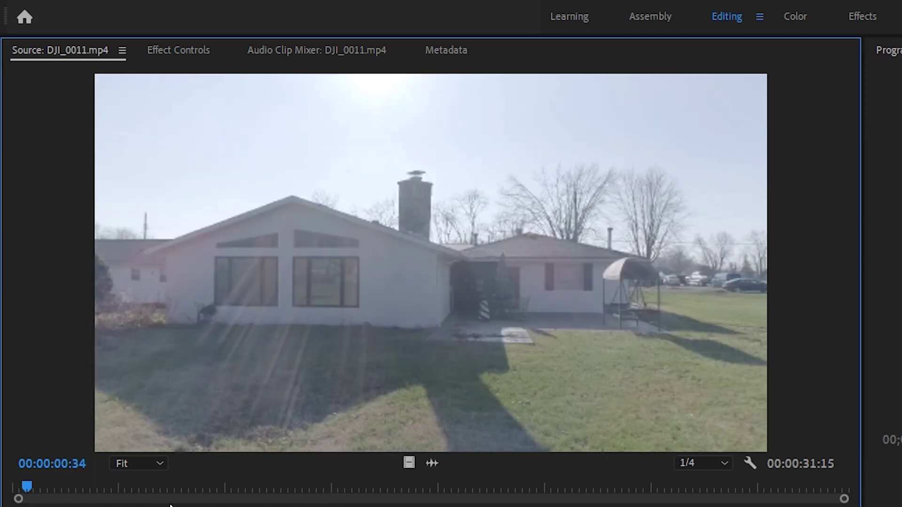
key(space)
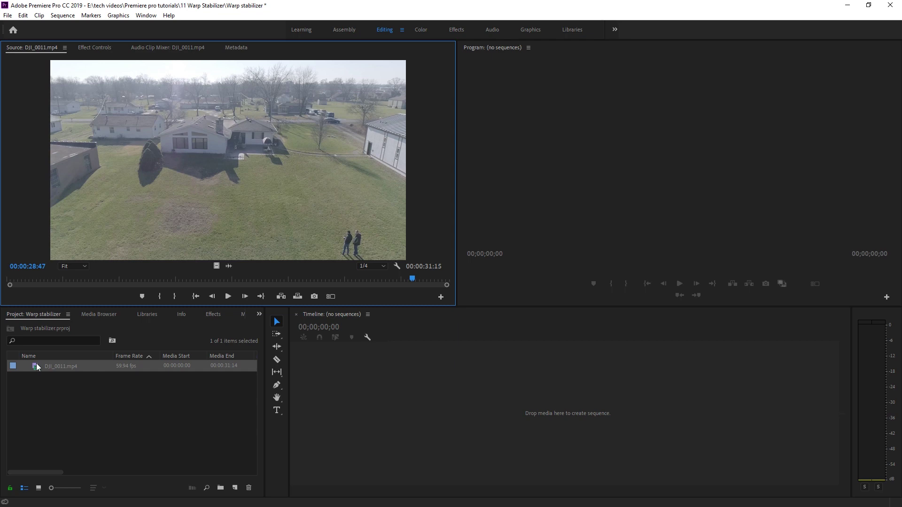
Build a DJI_0011 sequence from the drone clip, heighten Video 1, and select the clip
drag(176, 175, 354, 396)
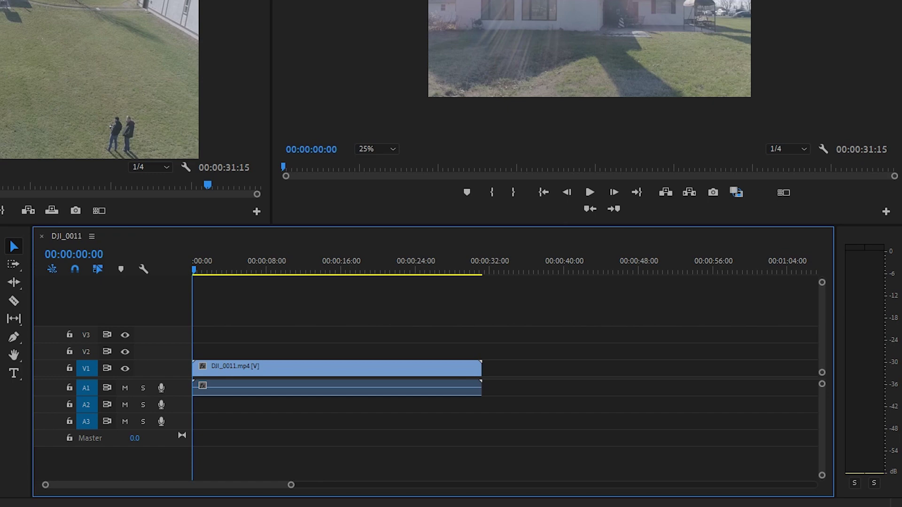
drag(175, 362, 174, 320)
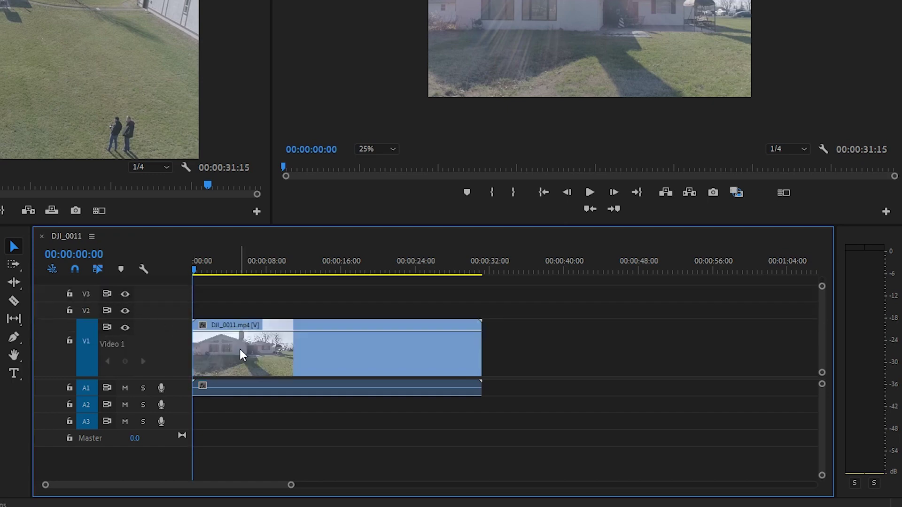
click(203, 332)
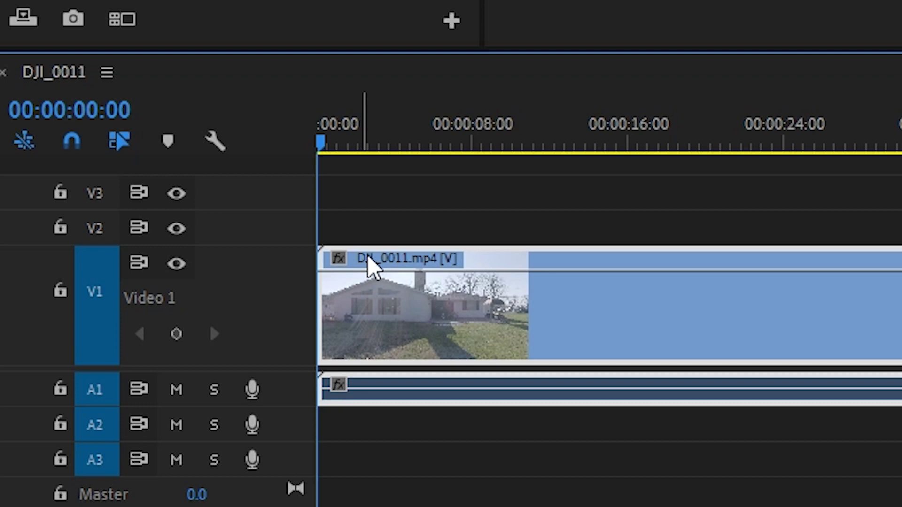
Show the timeline clip's Time Remapping > Speed line instead of opacity
click(338, 258)
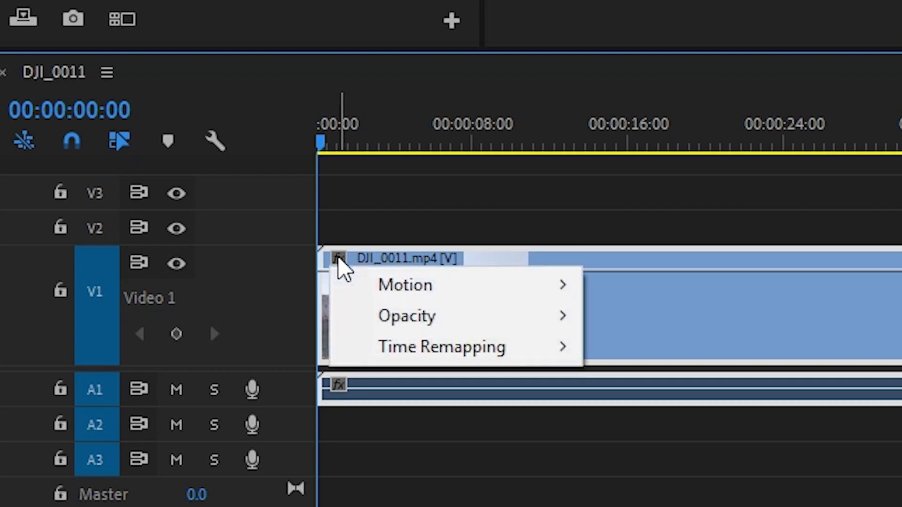
mouse_move(433, 356)
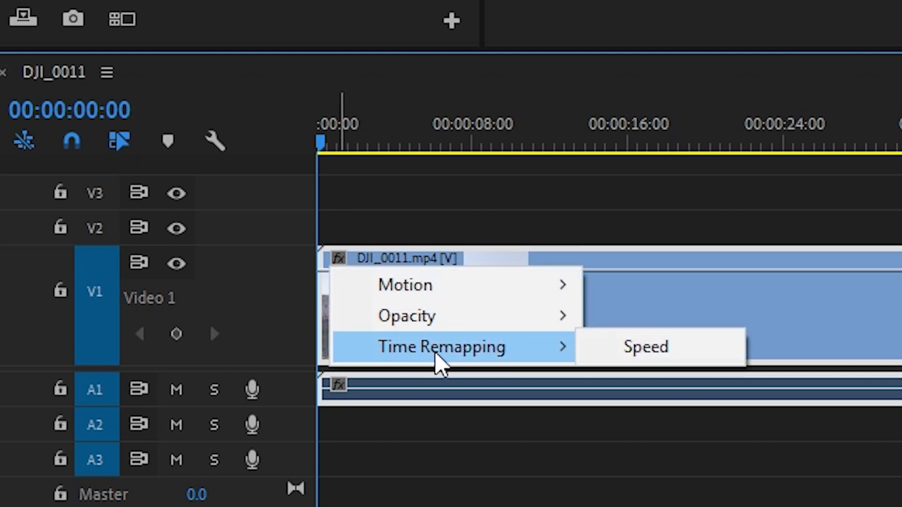
click(657, 343)
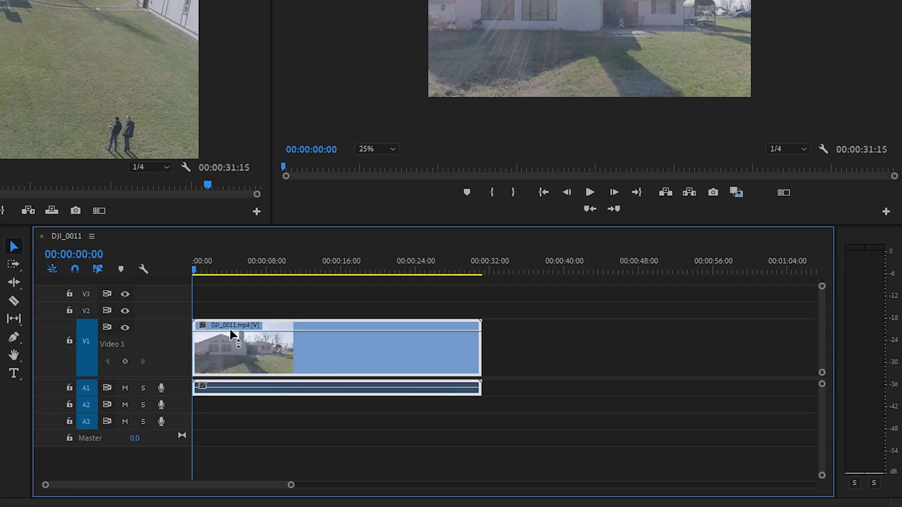
Add two trial speed keyframes, pull the speed down, and scrub to about 18 seconds
ctrl+click(302, 331)
ctrl+click(329, 332)
drag(328, 331, 347, 371)
drag(280, 269, 319, 268)
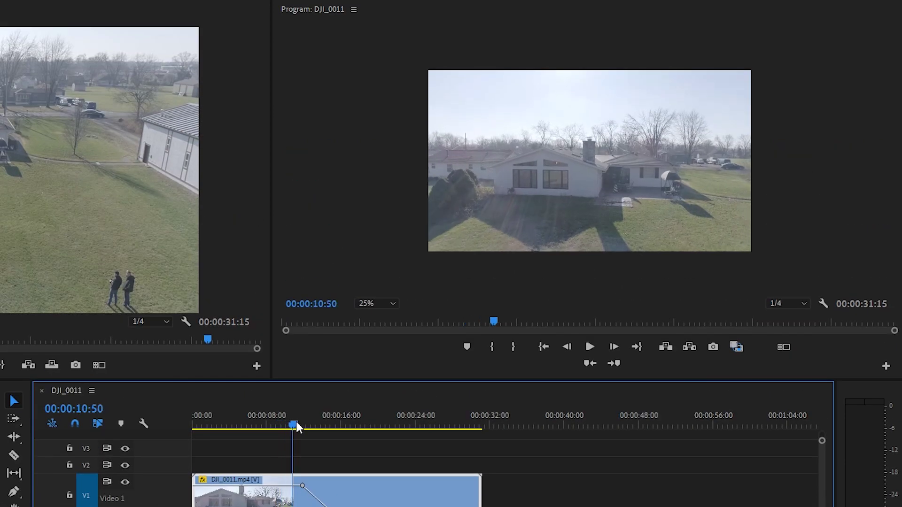
drag(320, 419, 365, 417)
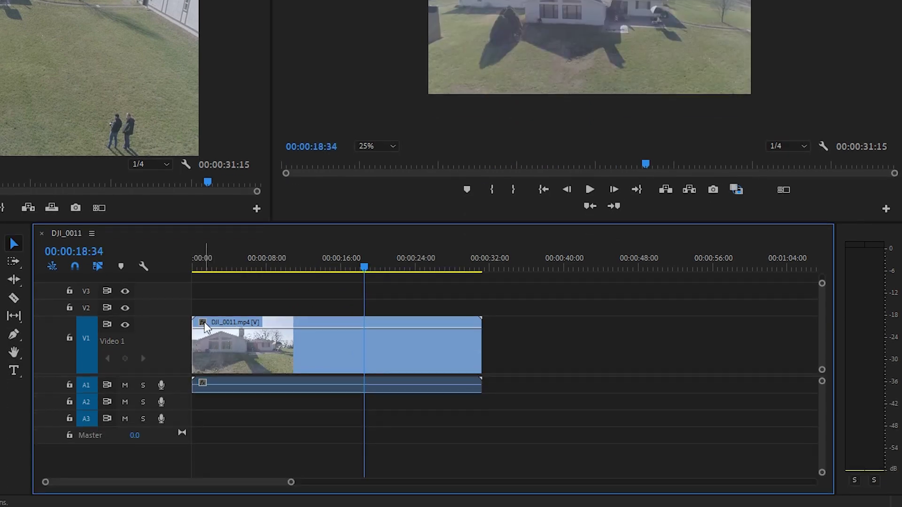
Switch the clip's displayed property back to its Time Remapping speed line
click(203, 323)
mouse_move(240, 365)
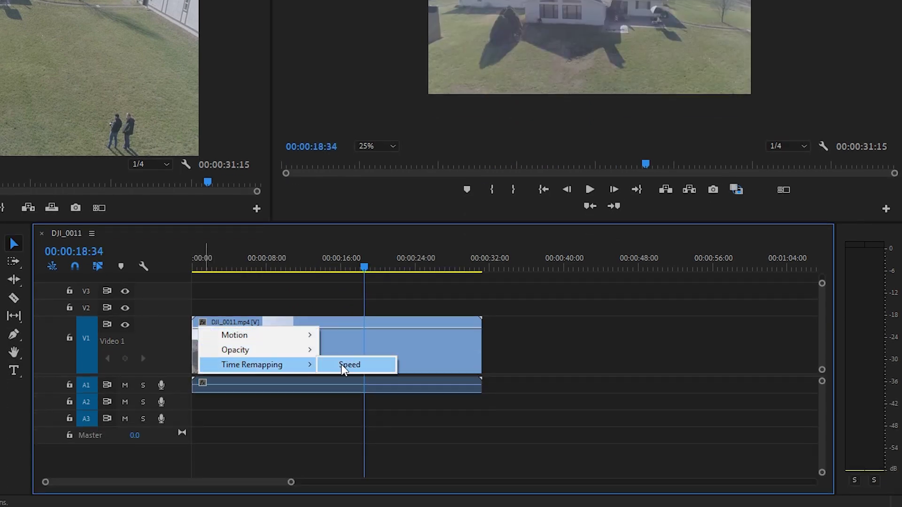
click(348, 365)
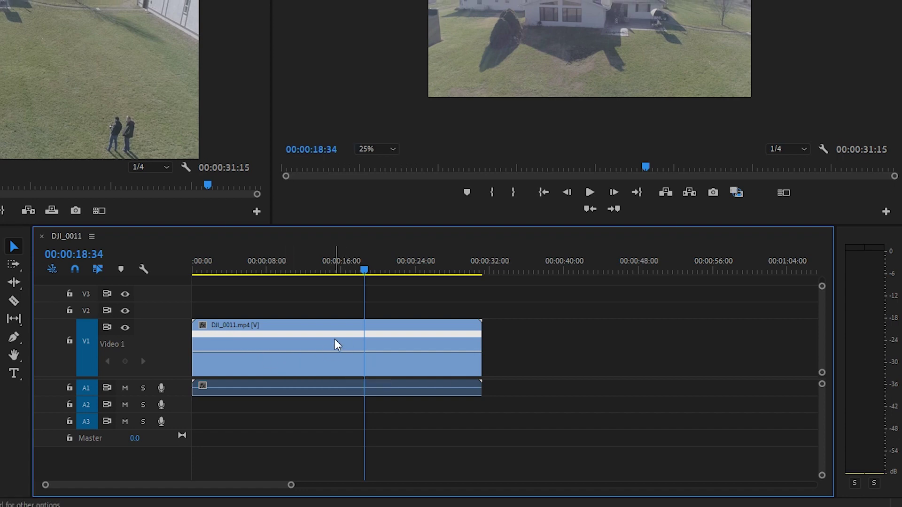
Trim the drone clip's first 1:46 and slide it to the sequence start
key(Home)
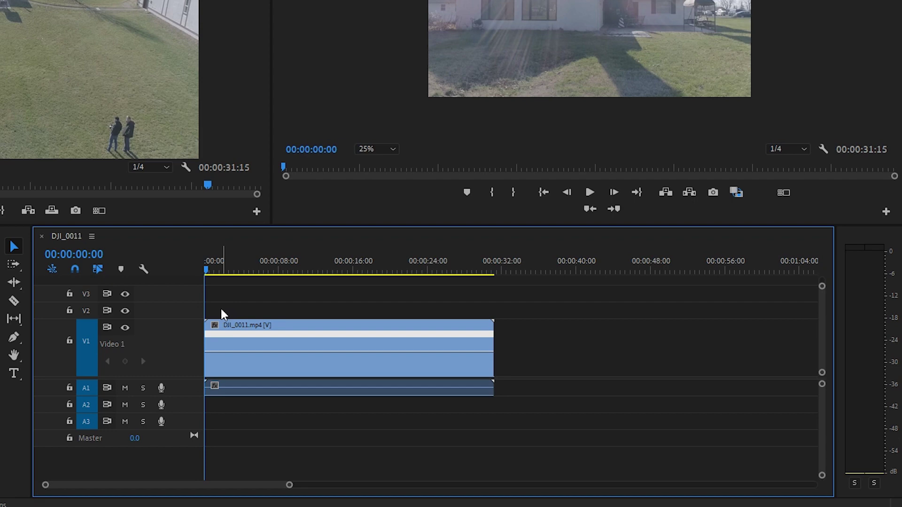
key(space)
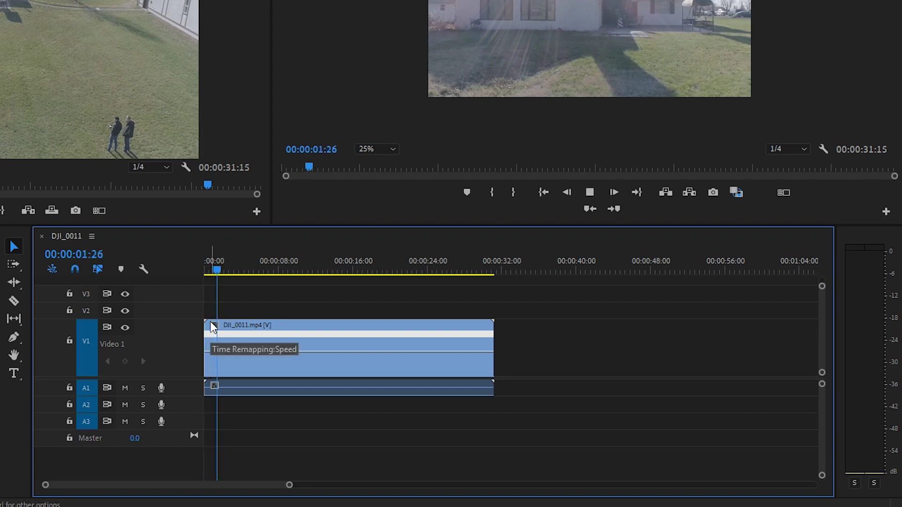
drag(209, 344, 220, 344)
drag(280, 342, 233, 282)
Play the trimmed sequence from the start, stopping near 2:45
key(Home)
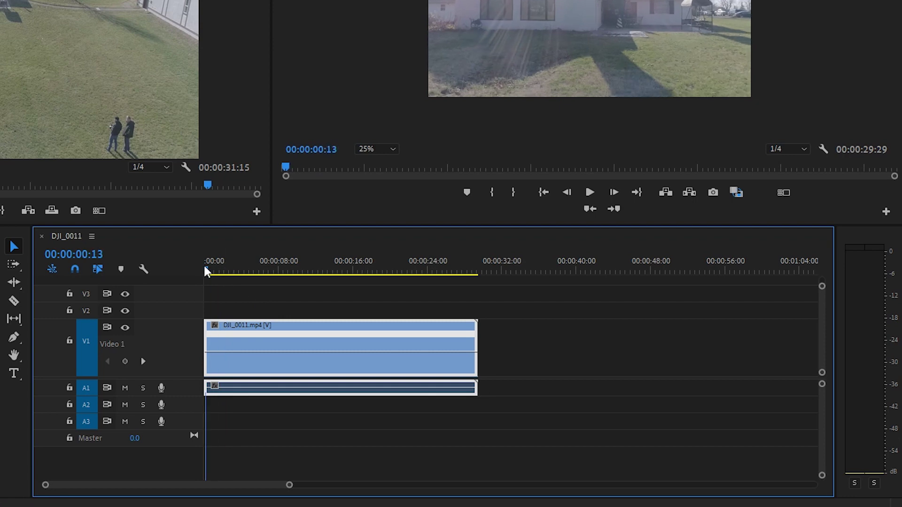
key(space)
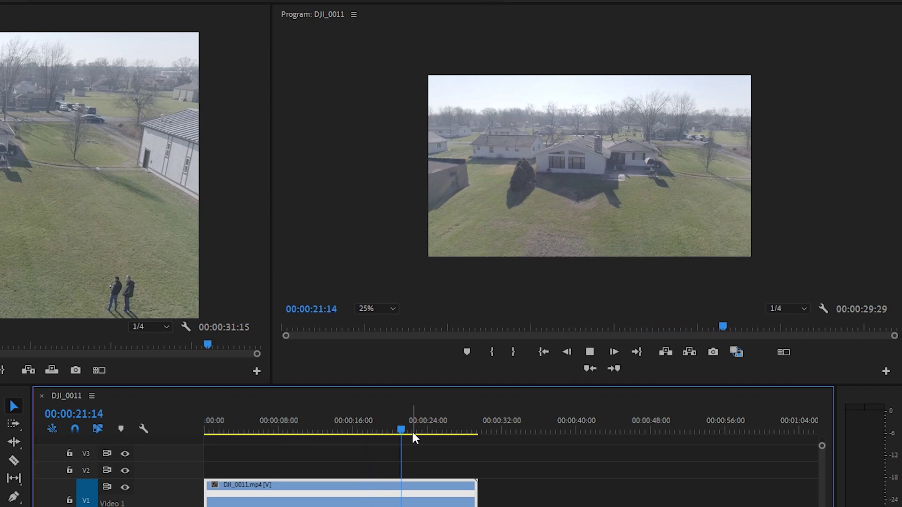
drag(413, 433, 186, 439)
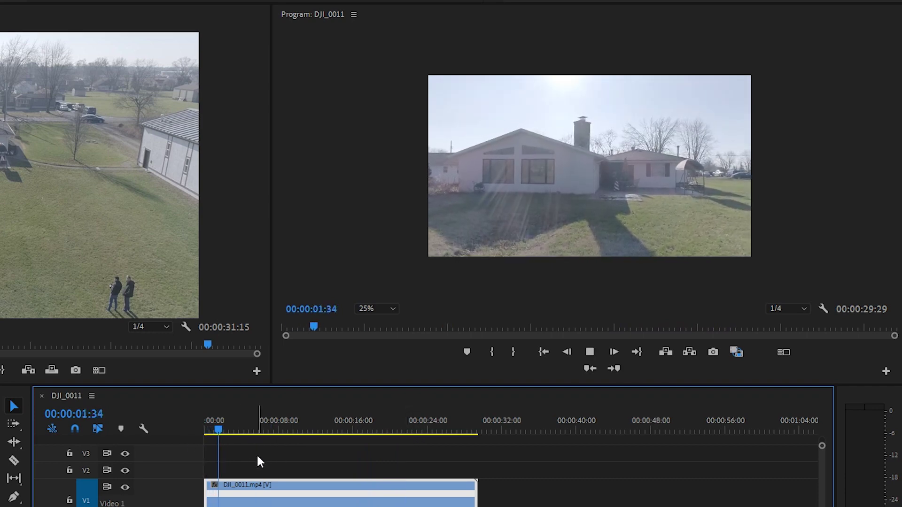
key(space)
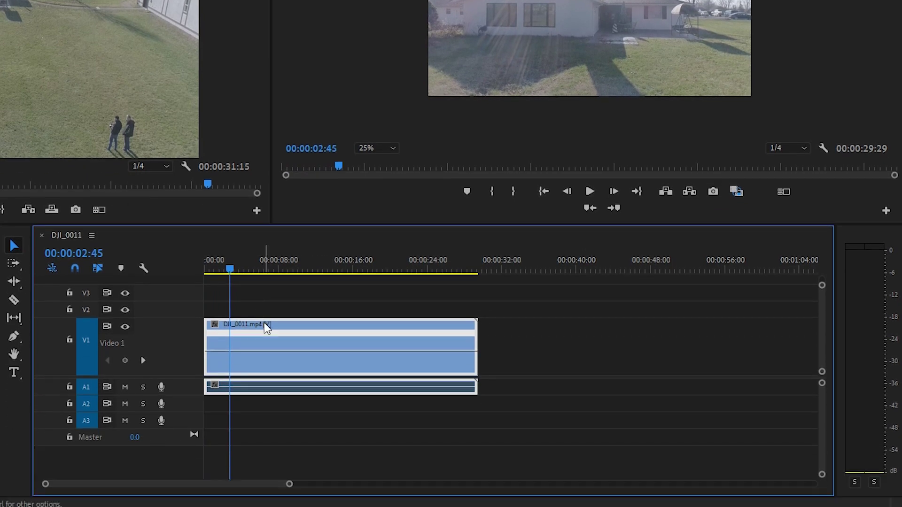
Add speed keyframes on the drone clip at 2:45 and 21:41, then zoom the timeline in
ctrl+click(230, 351)
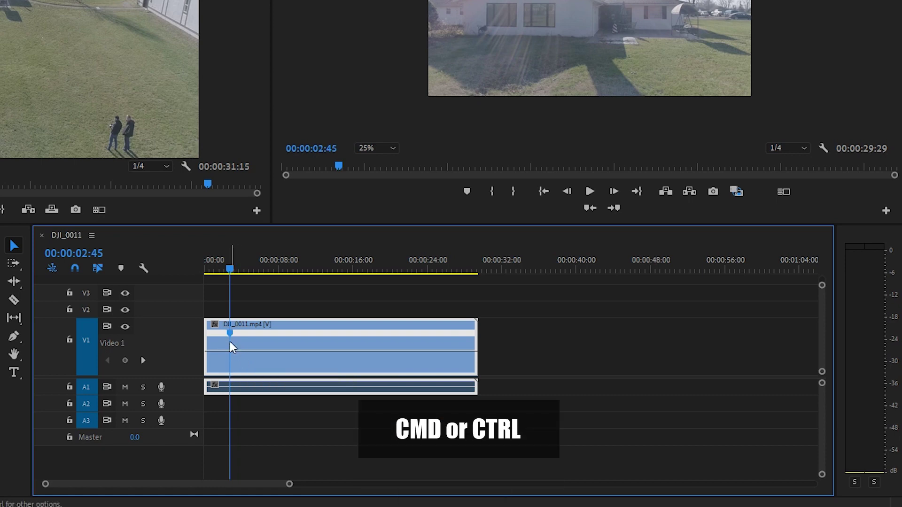
drag(230, 269, 406, 267)
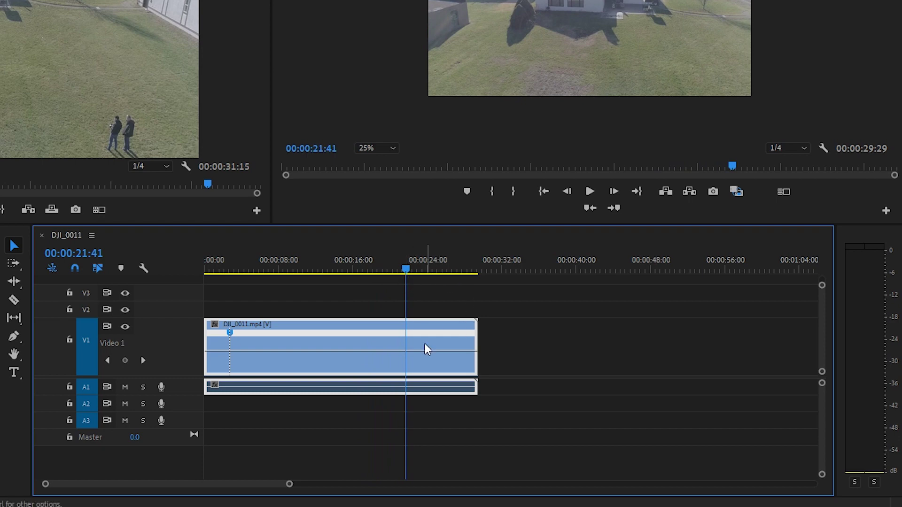
ctrl+click(404, 350)
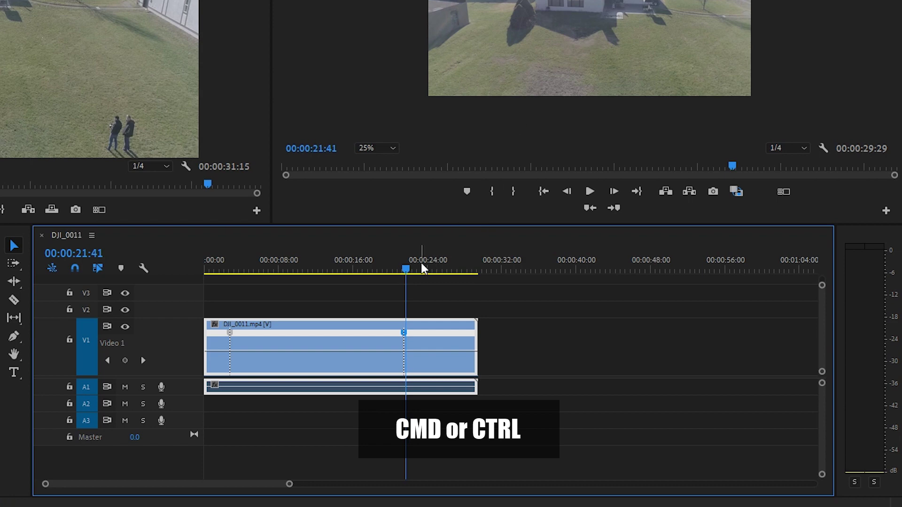
scroll(398, 273, up, 4)
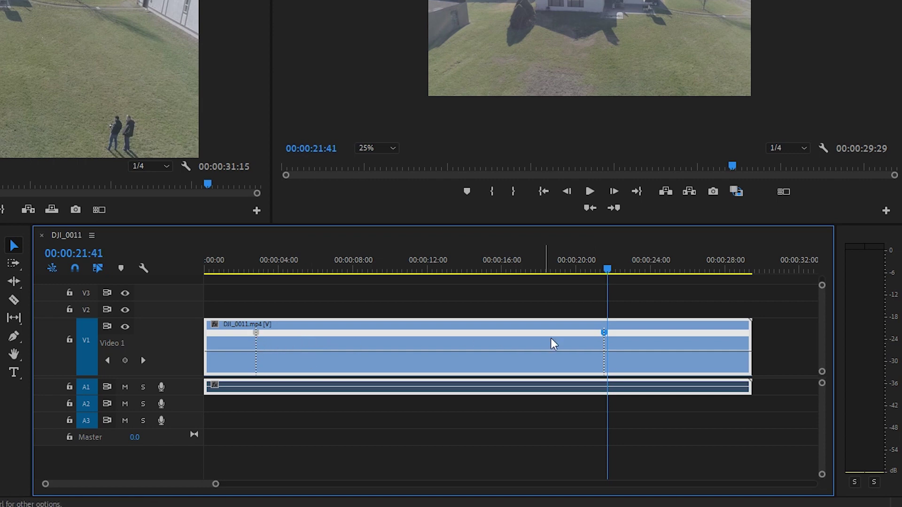
Split the 2:45 and 21:41 speed keyframes apart into gradual ramp transitions
click(253, 267)
click(255, 267)
click(256, 332)
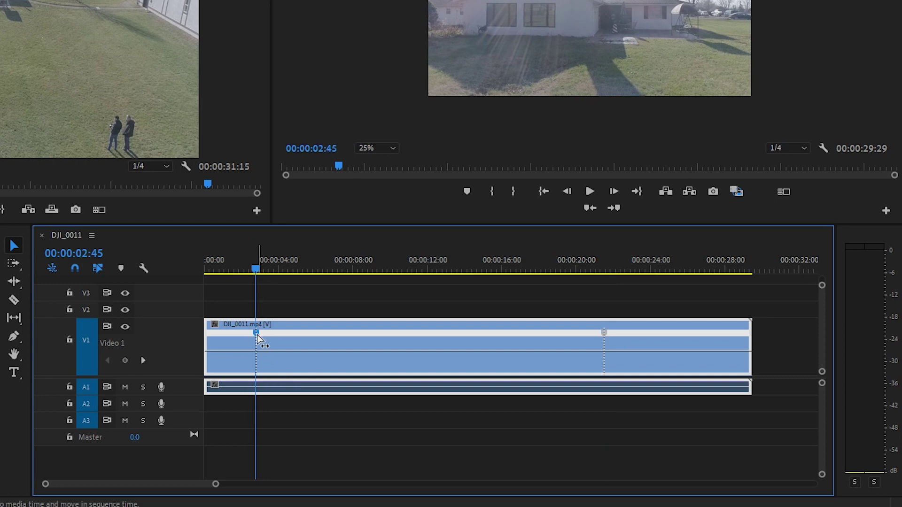
click(256, 332)
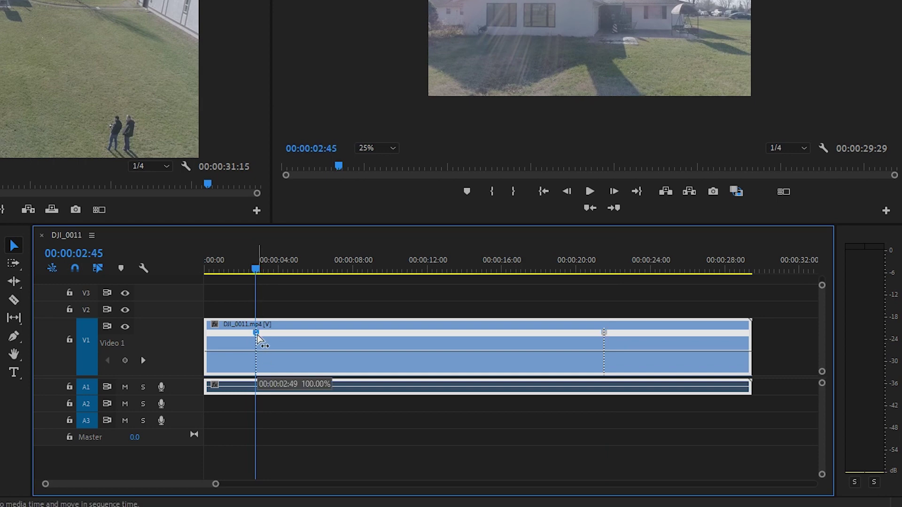
drag(259, 335, 280, 336)
drag(273, 270, 251, 285)
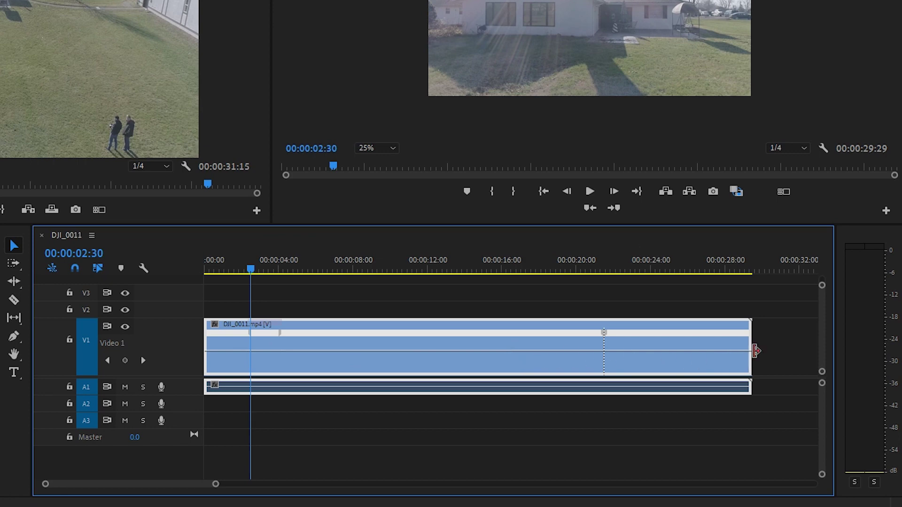
mouse_move(604, 334)
mouse_down()
mouse_move(650, 337)
mouse_move(603, 340)
mouse_up()
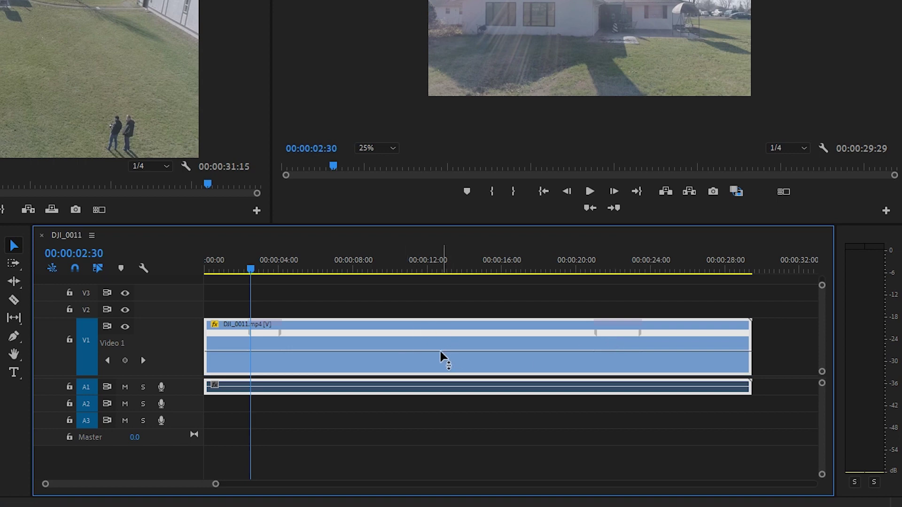
Raise the speed between the ramps to about 502%, shortening the video to about 13 seconds
drag(435, 351, 436, 329)
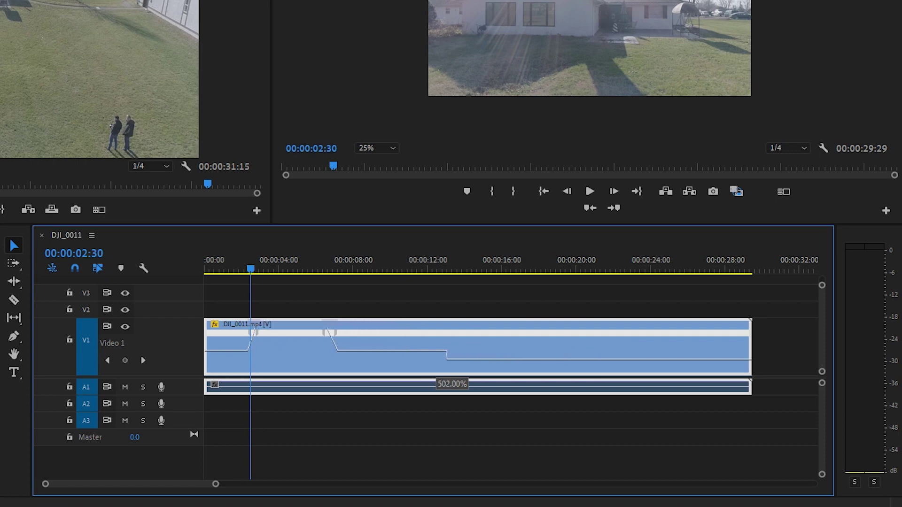
drag(435, 328, 436, 327)
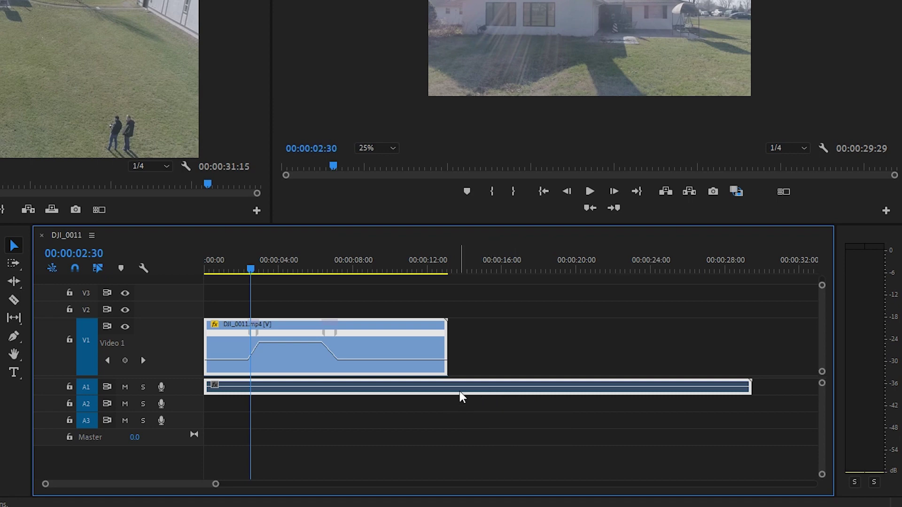
Unlink the drone clip's audio with Ctrl+L and delete it from A1
key(ctrl+l)
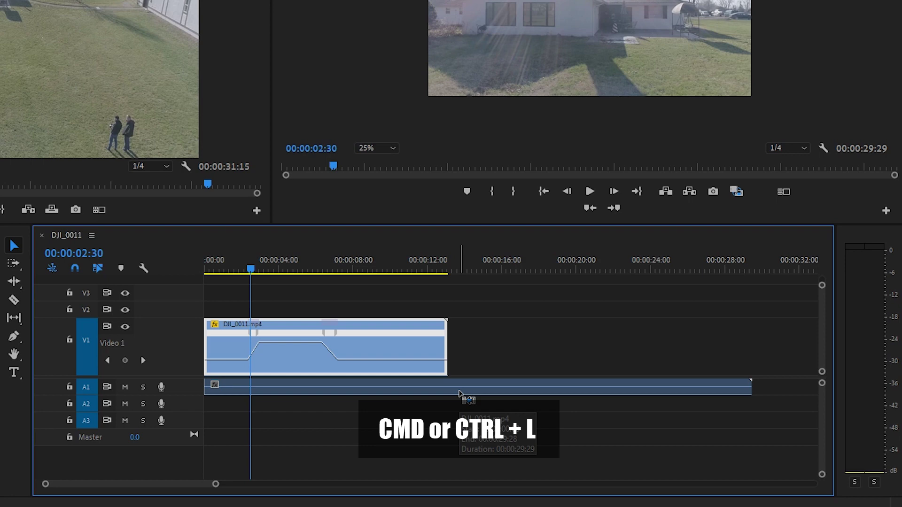
click(465, 390)
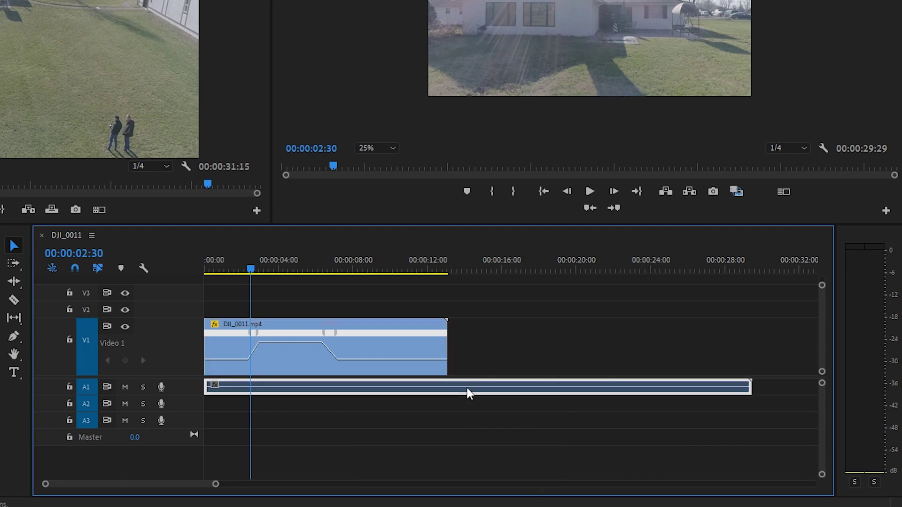
key(Delete)
Zoom the timeline, scrub the ramp, and bend the first speed ramp into an eased S-curve
key(=)
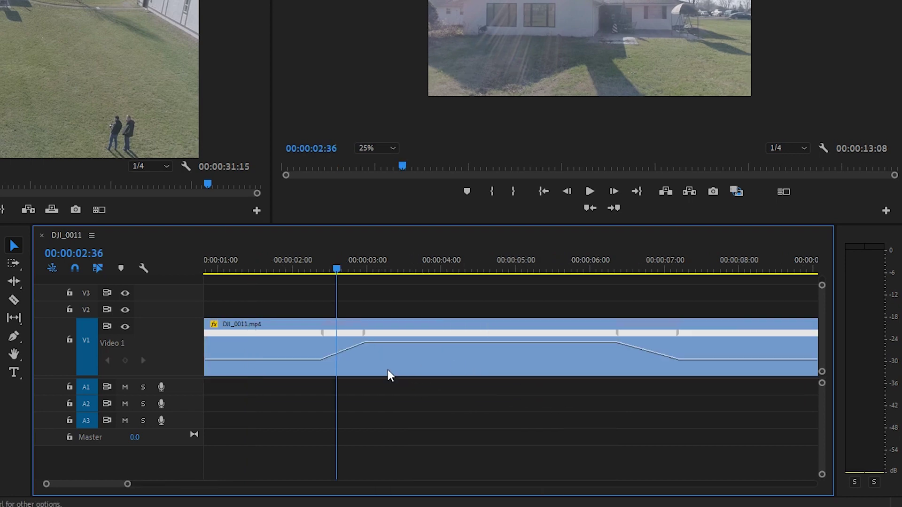
mouse_move(353, 274)
mouse_down()
mouse_move(272, 270)
mouse_move(292, 272)
mouse_move(218, 294)
mouse_move(326, 296)
mouse_move(366, 285)
mouse_up()
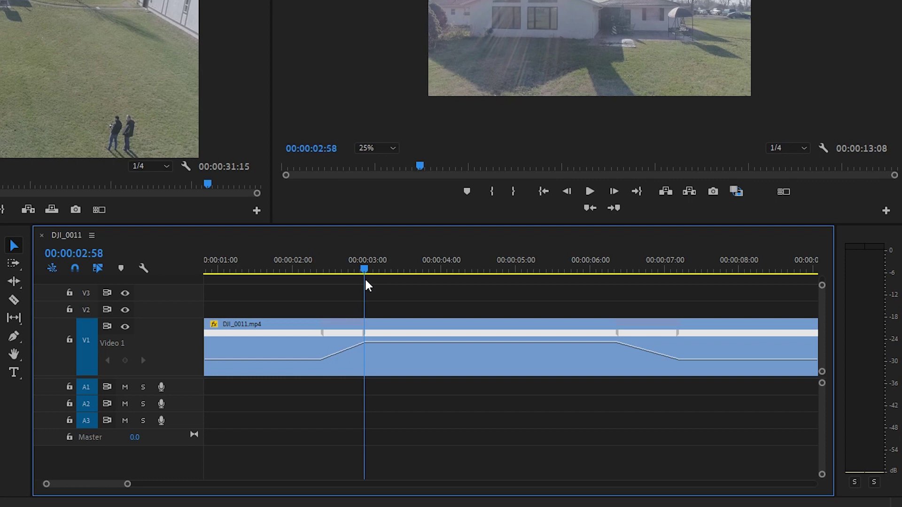
drag(367, 285, 301, 324)
click(342, 342)
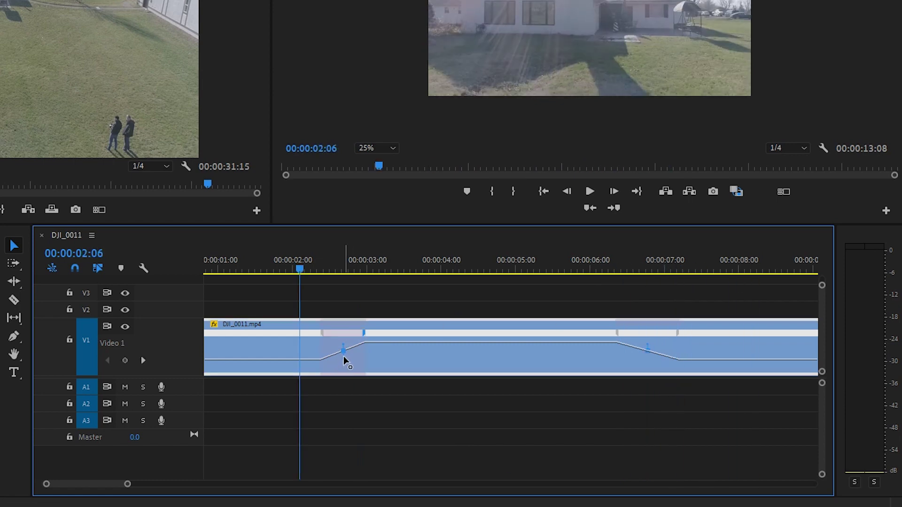
click(343, 358)
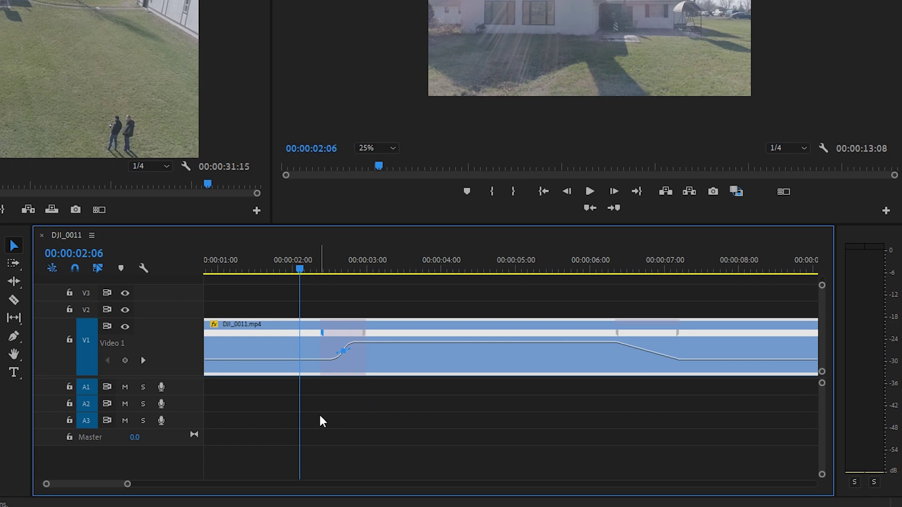
Save the project and play back the speed-ramped sequence
key(ctrl+s)
key(space)
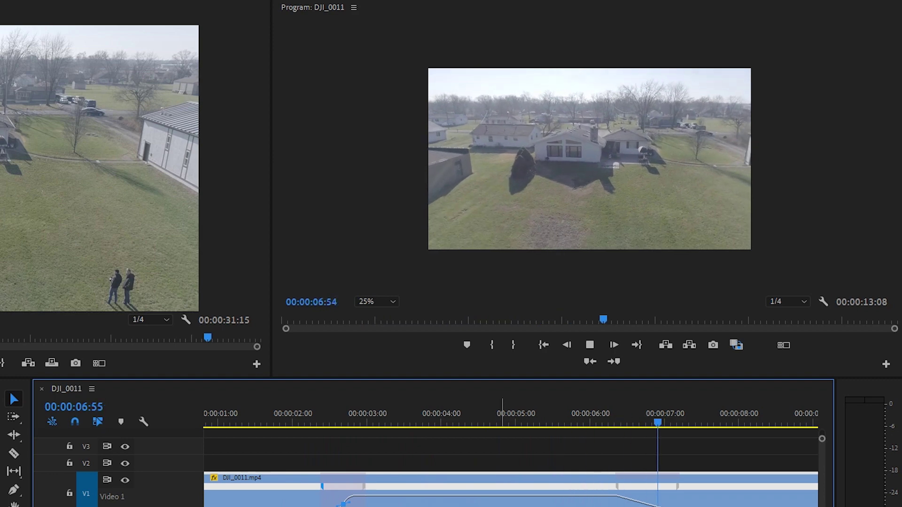
key(space)
Lengthen the first ramp into 300% speed, extending the sequence to 00:00:13:25
drag(699, 423, 398, 425)
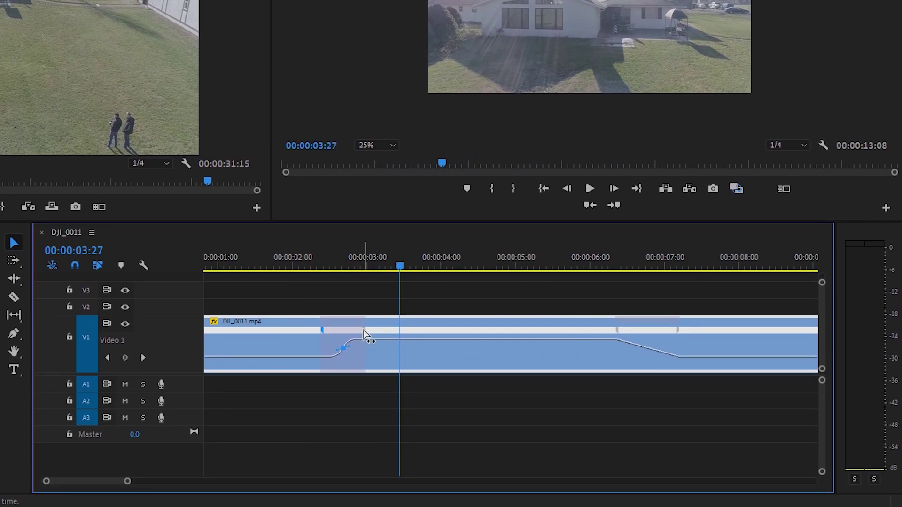
drag(364, 333, 417, 332)
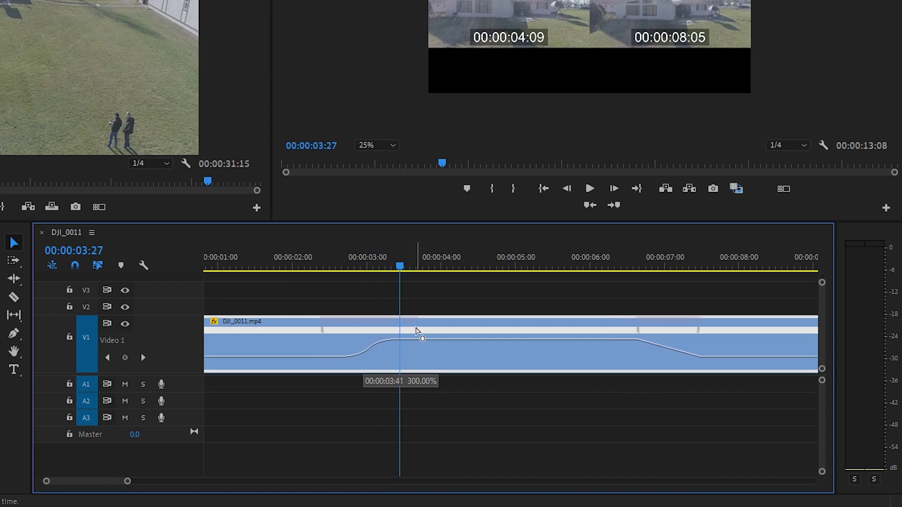
scroll(466, 382, down, 2)
drag(351, 264, 247, 275)
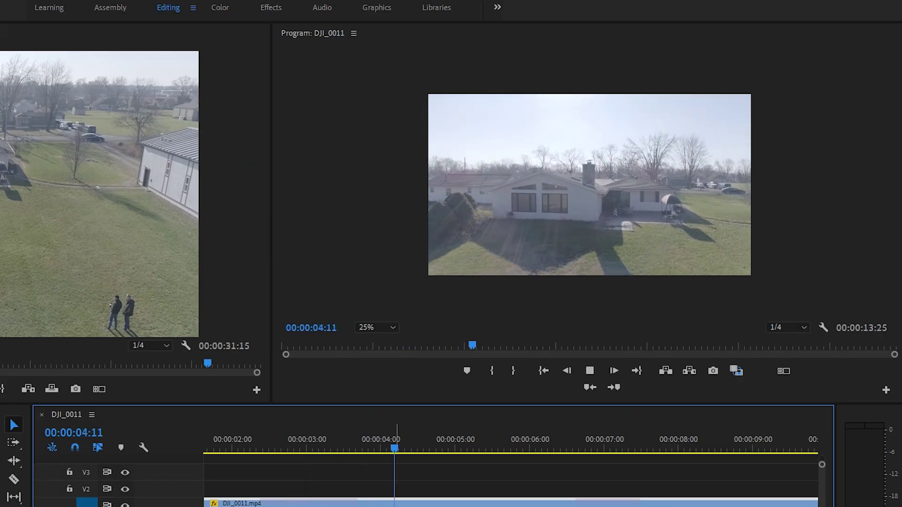
Ease the second speed keyframe into a curve, start the slow-down earlier at 00:00:06:16, and preview
key(space)
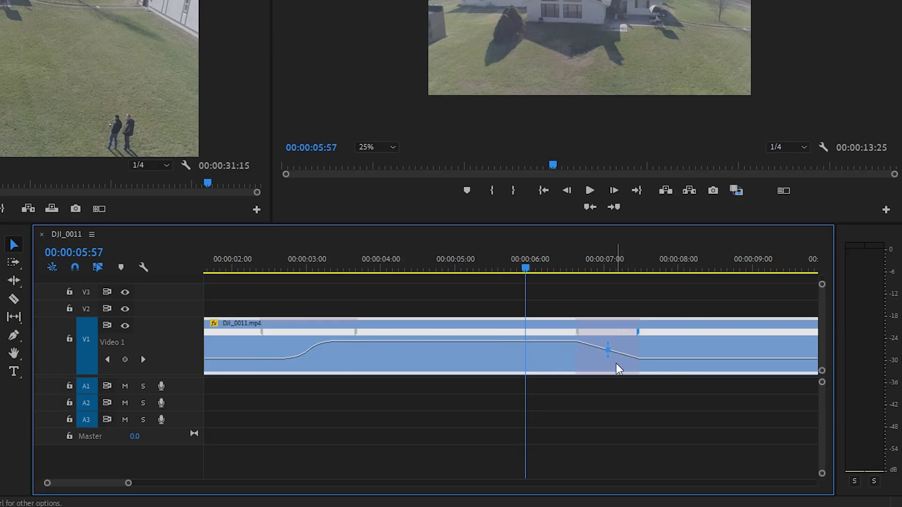
drag(610, 356, 688, 349)
mouse_move(579, 334)
mouse_down()
mouse_move(553, 339)
mouse_move(583, 340)
mouse_up()
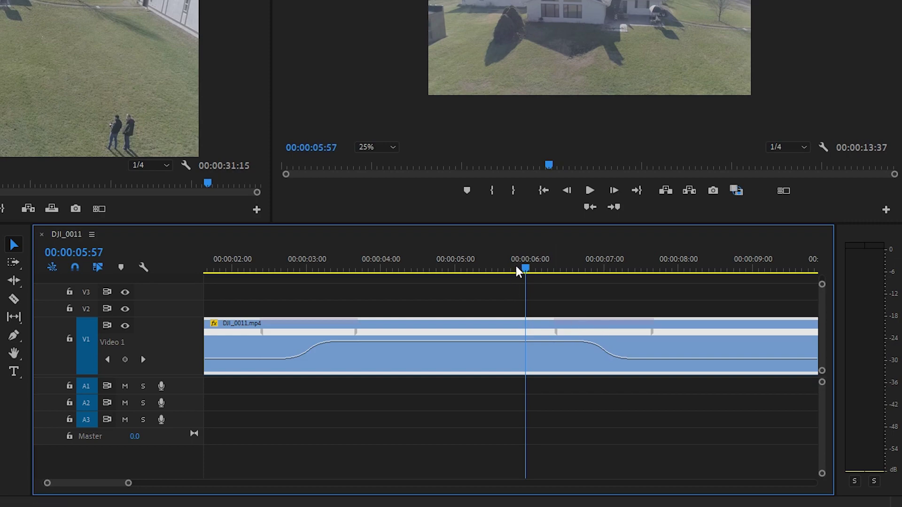
drag(515, 266, 213, 286)
key(space)
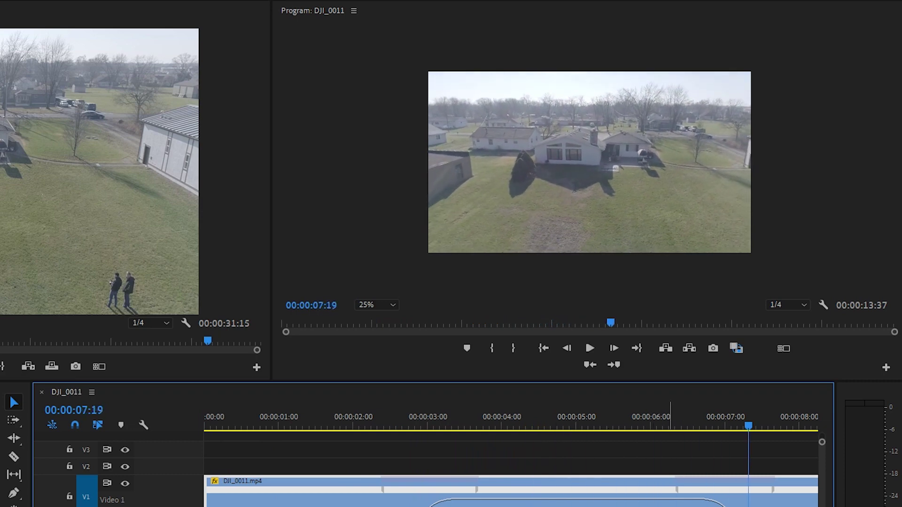
Raise the middle section's speed to 975% and preview the faster ramp from about 1 second
drag(744, 431, 452, 464)
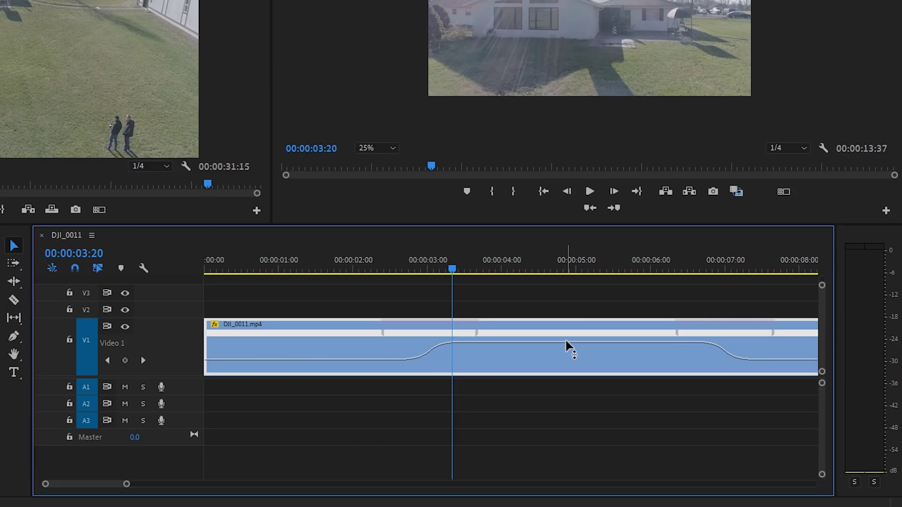
drag(565, 343, 565, 327)
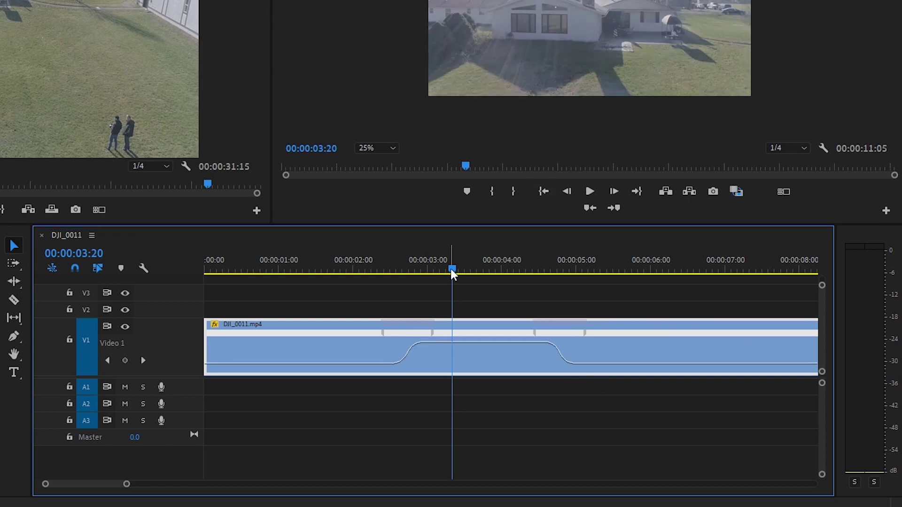
drag(452, 273, 297, 272)
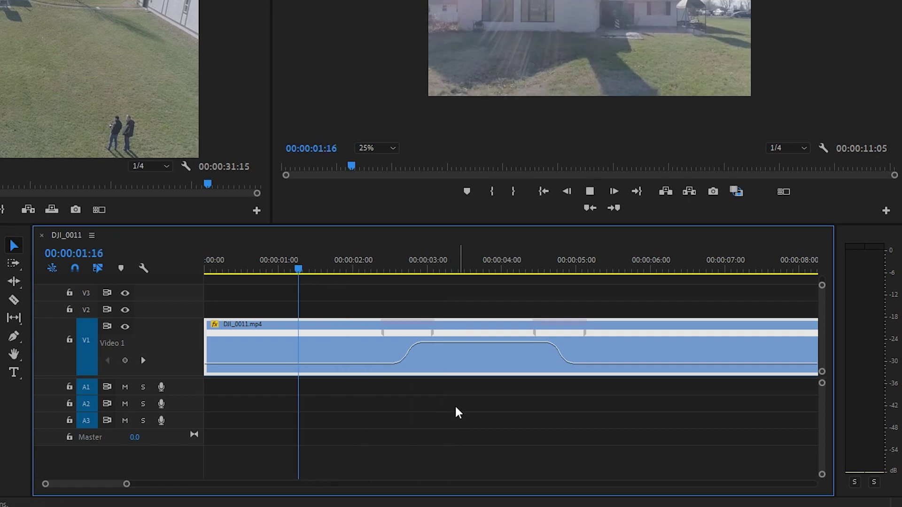
key(space)
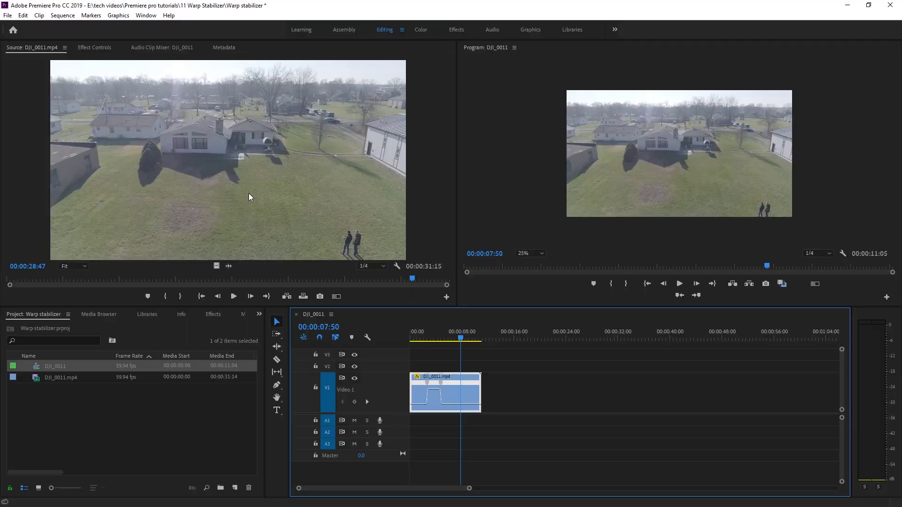
Add another DJI_0011.mp4 to the sequence and delete its unlinked audio
drag(437, 274, 543, 421)
key(ctrl+l)
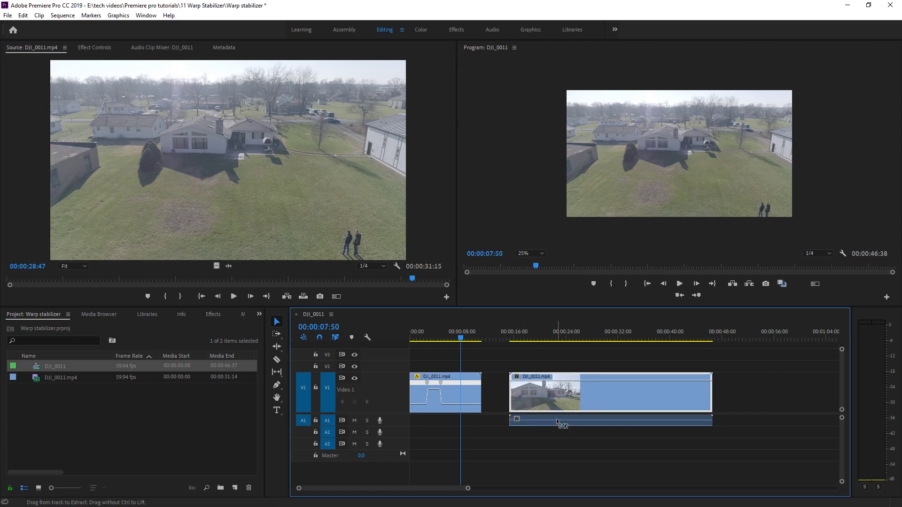
click(580, 423)
key(Delete)
Move the video copy to V2 at the start and rate-stretch it to 281.95%
click(597, 393)
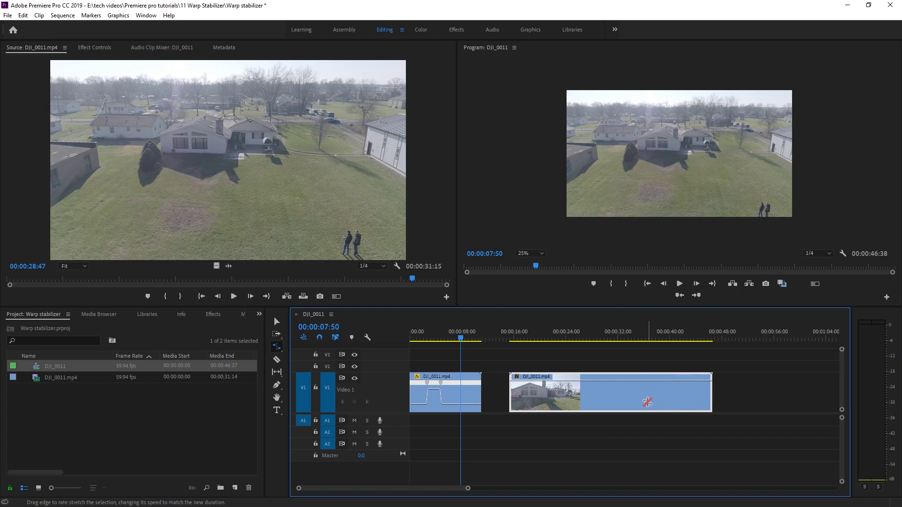
drag(646, 406, 547, 367)
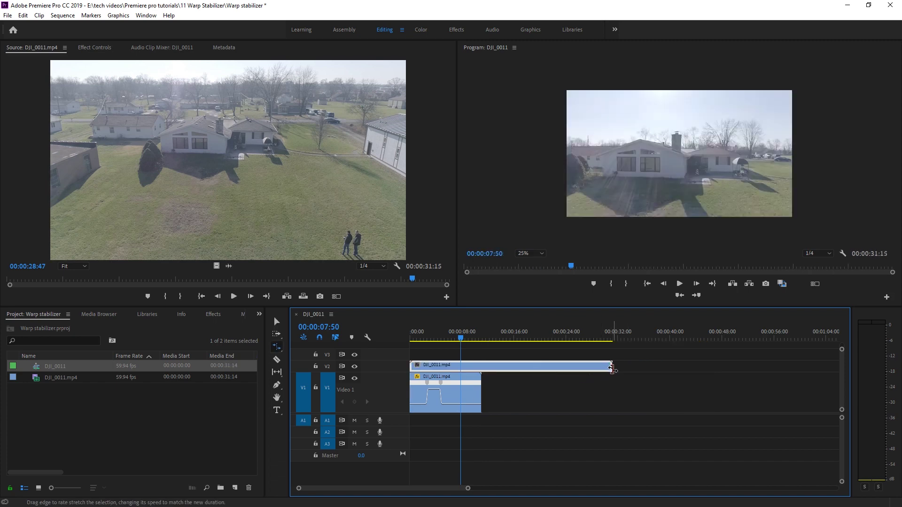
drag(610, 367, 481, 366)
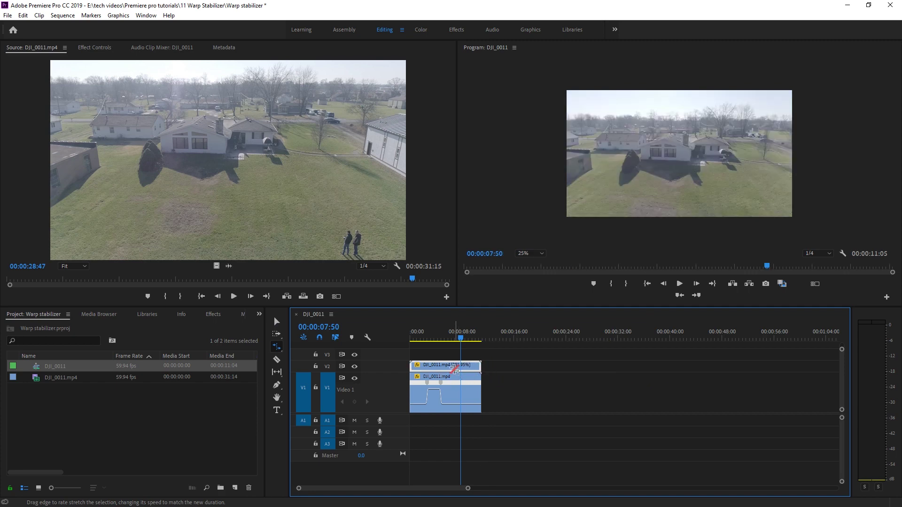
key(v)
key(End)
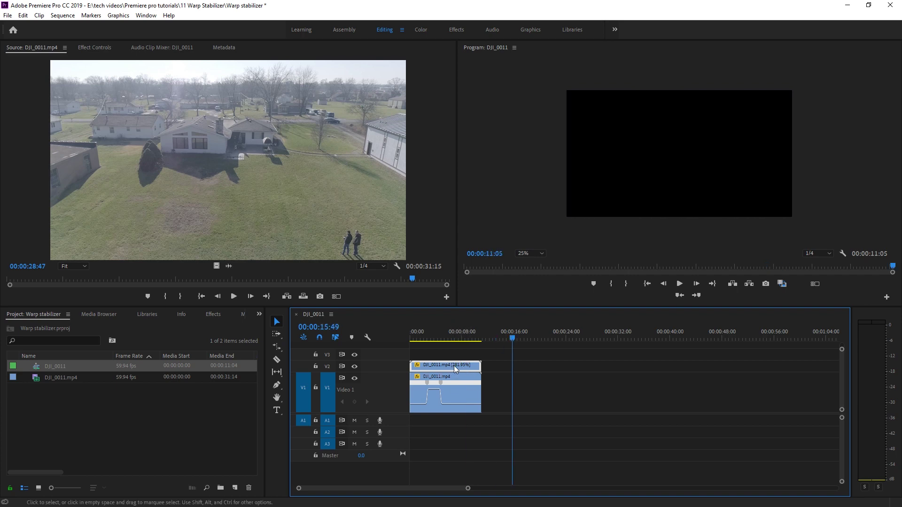
Drop the 281.95% copy onto V1 at 00:00:15:49, play it, and trim its end
drag(454, 366, 556, 391)
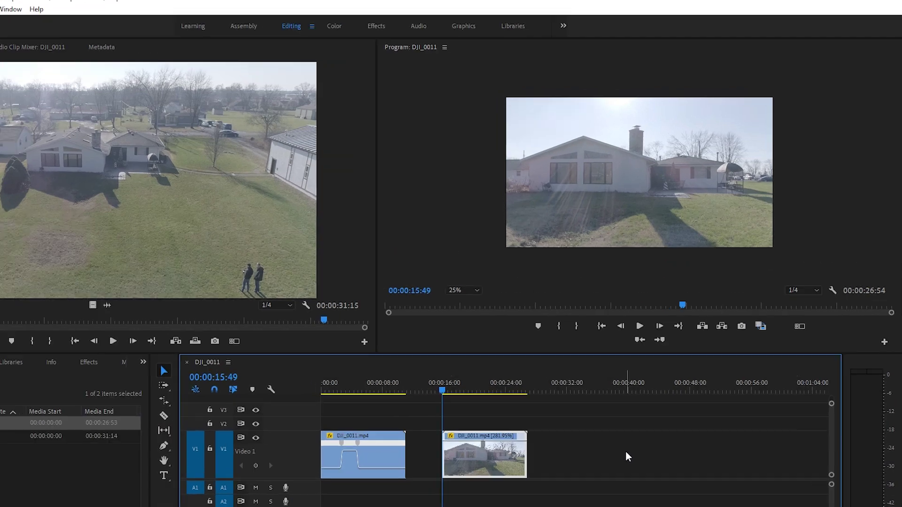
key(space)
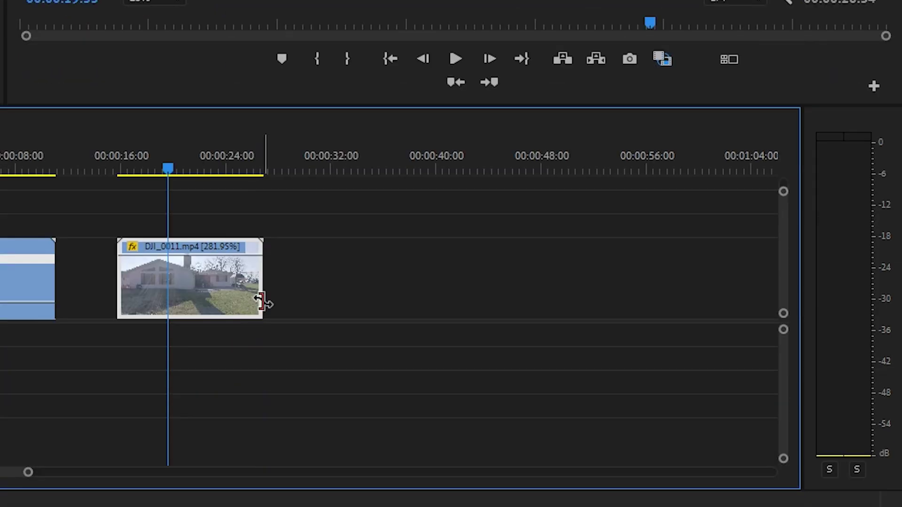
drag(261, 300, 171, 298)
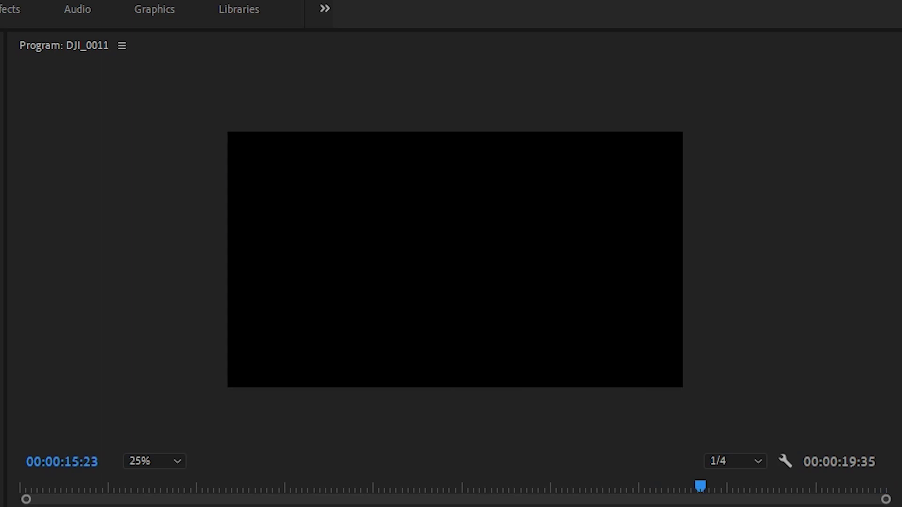